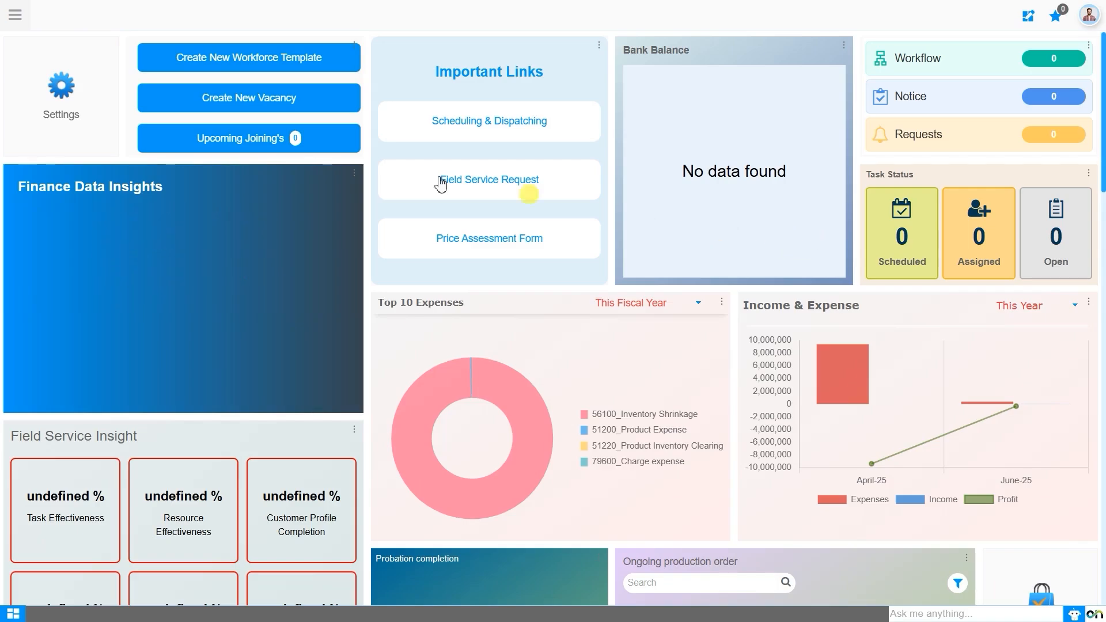
Step: Open the Inventory Use window of the Material Management module
left_click(15, 15)
type("inventory us")
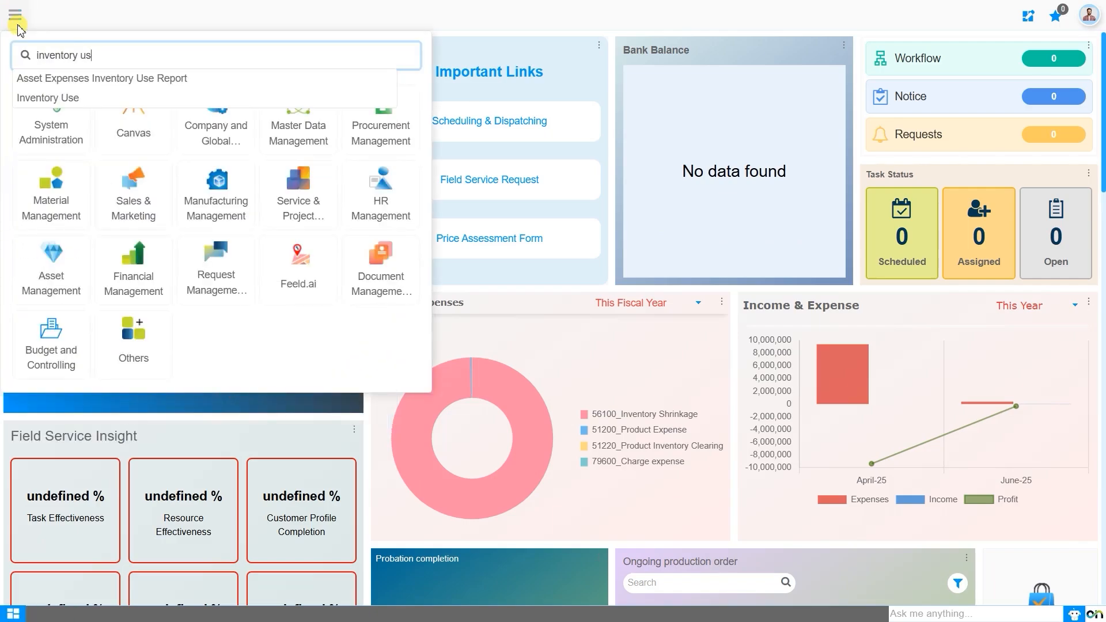
key("ctrl+a")
key("BackSpace")
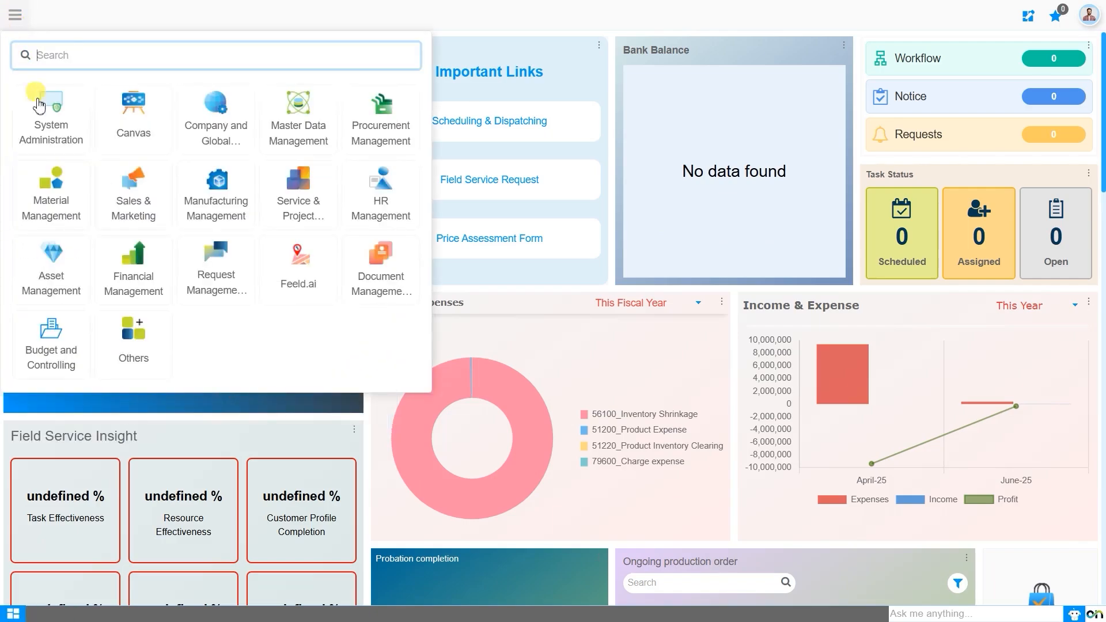
left_click(61, 196)
mouse_move(352, 33)
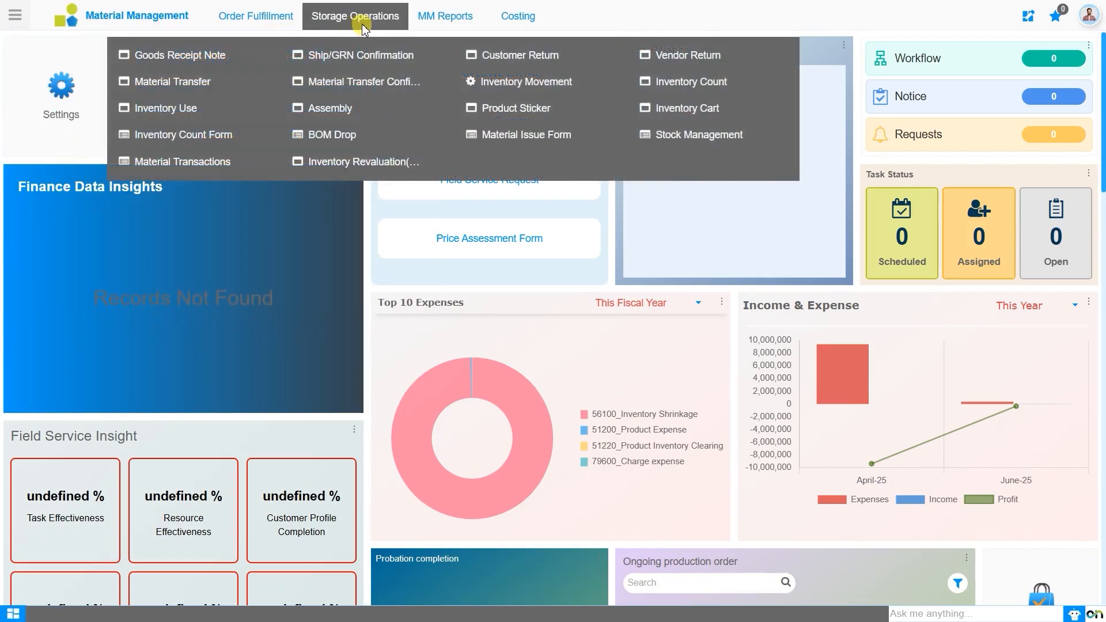
left_click(160, 111)
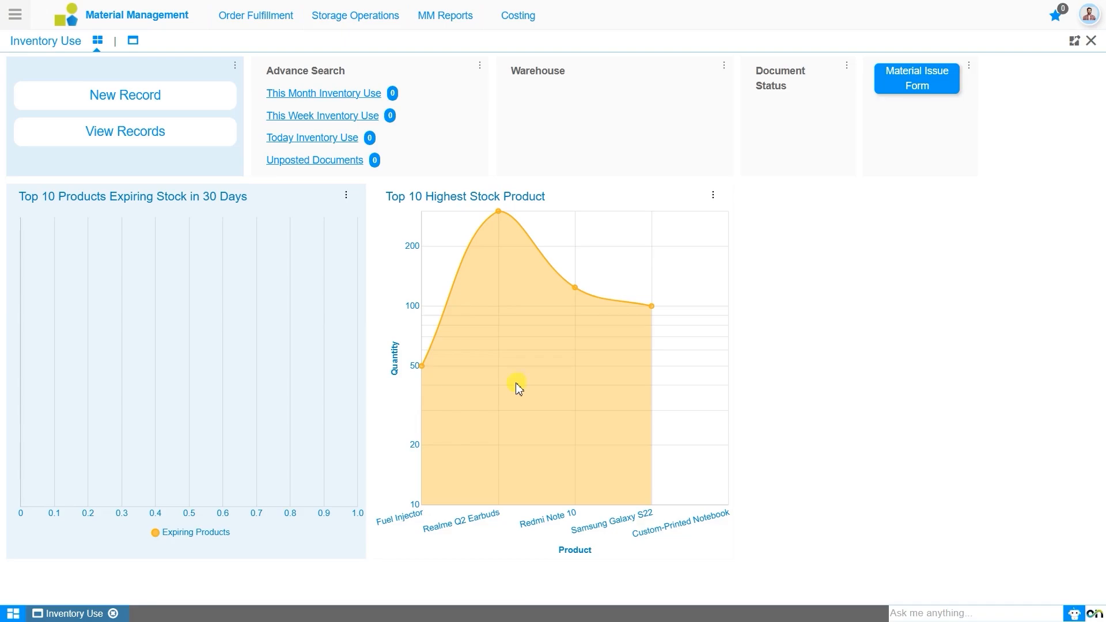
Step: Create and save a new inventory use record with warehouse Sonic Ventures Warehouse and document type Internal Use Inventory
left_click(126, 96)
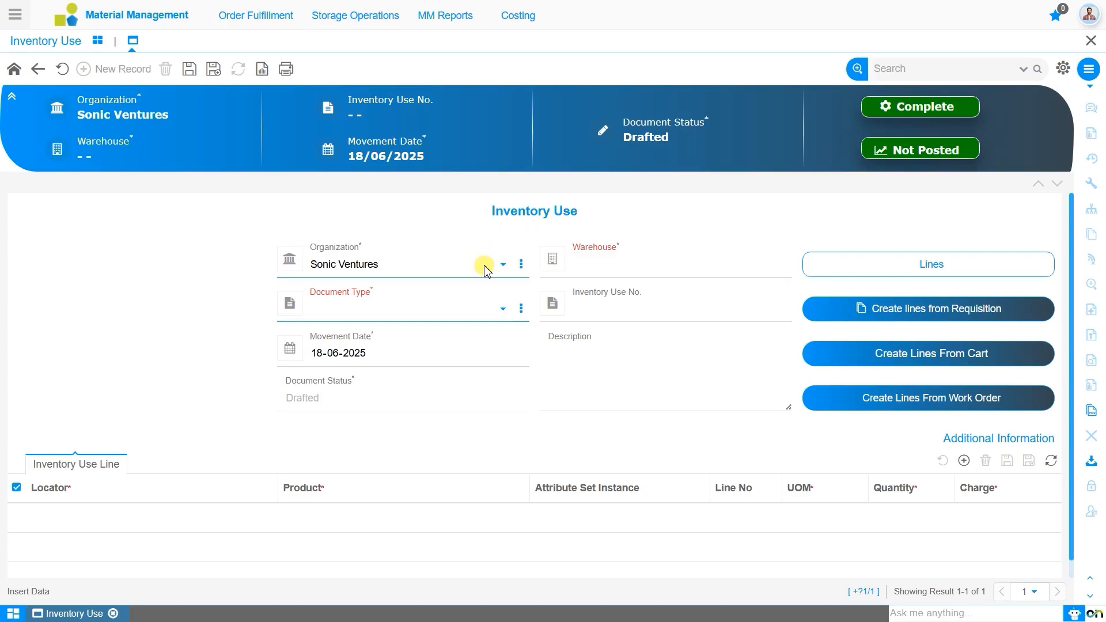
left_click(617, 270)
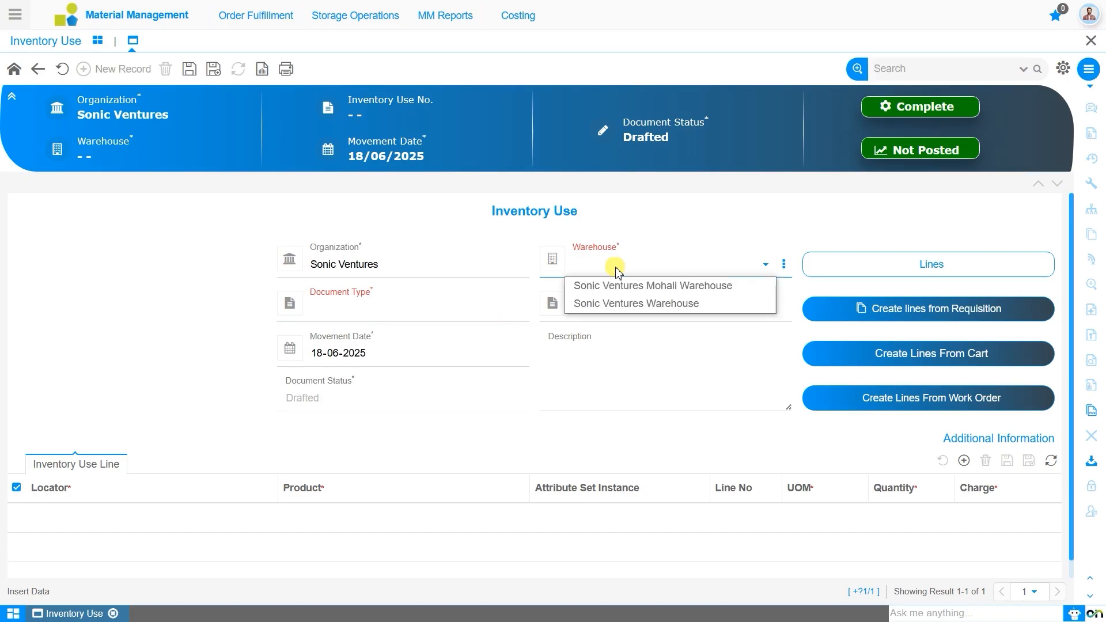
left_click(612, 304)
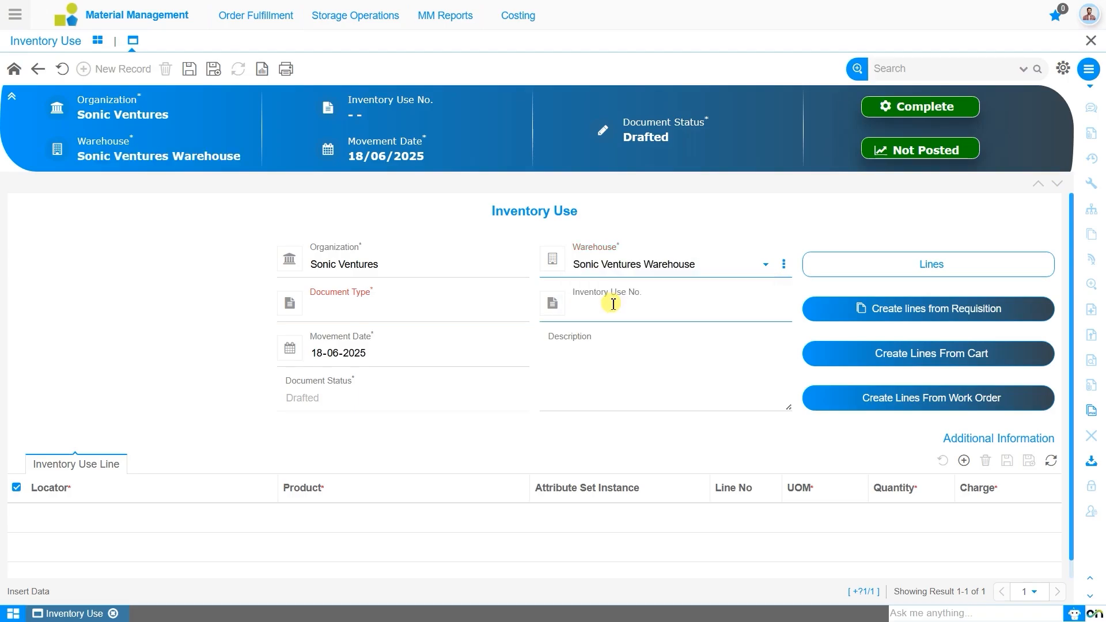
left_click(496, 304)
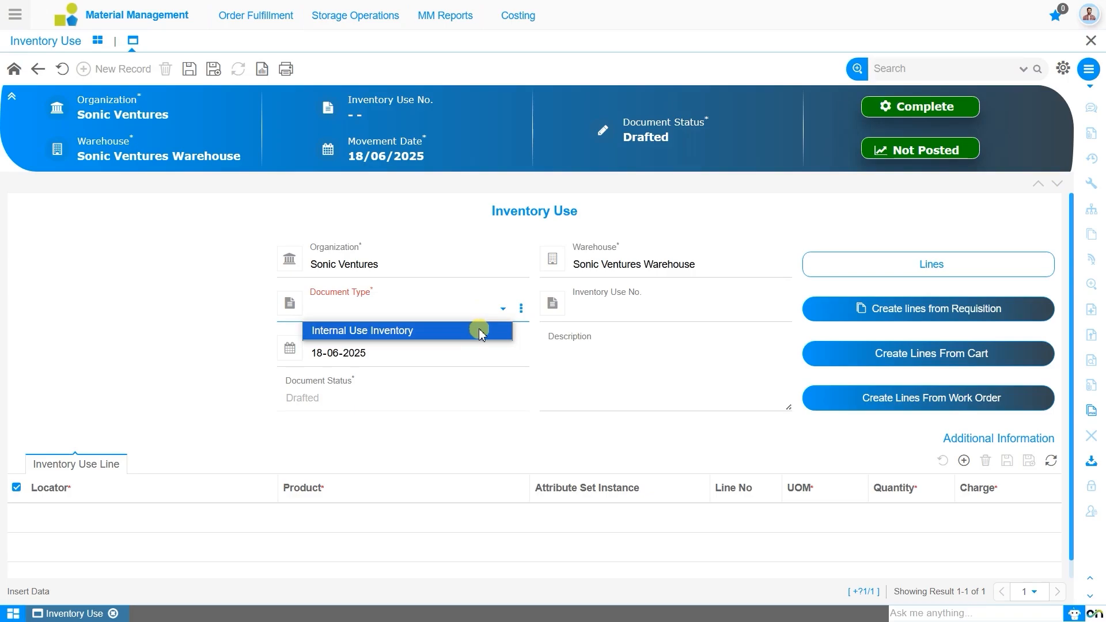
left_click(481, 333)
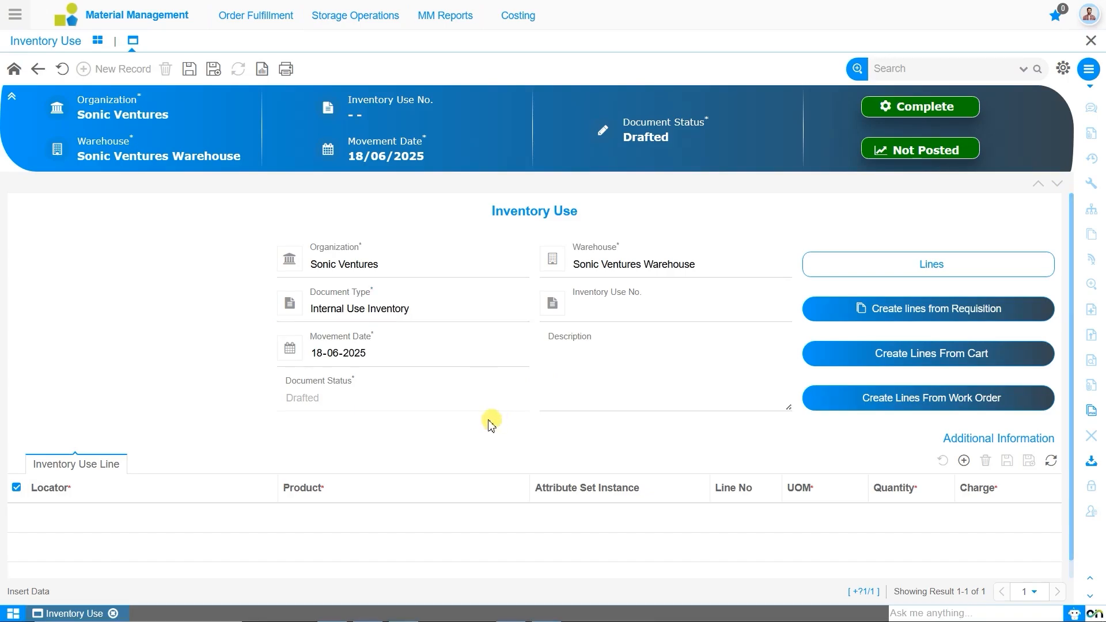
left_click(190, 74)
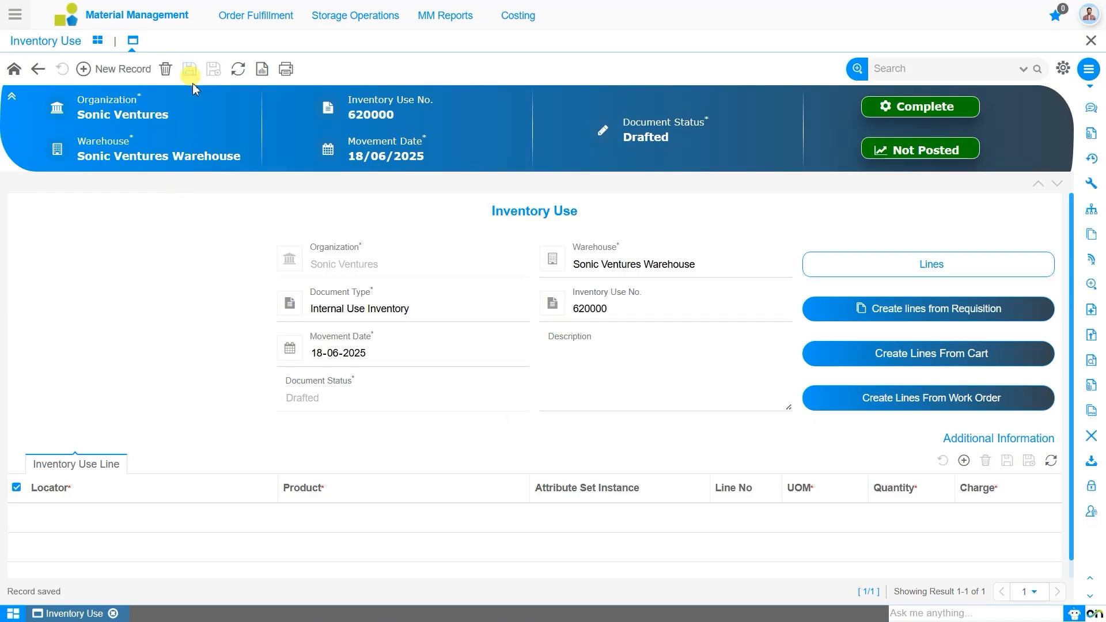
Step: Look over the options for creating lines from a requisition, a cart and a work order without adding any lines
left_click(792, 302)
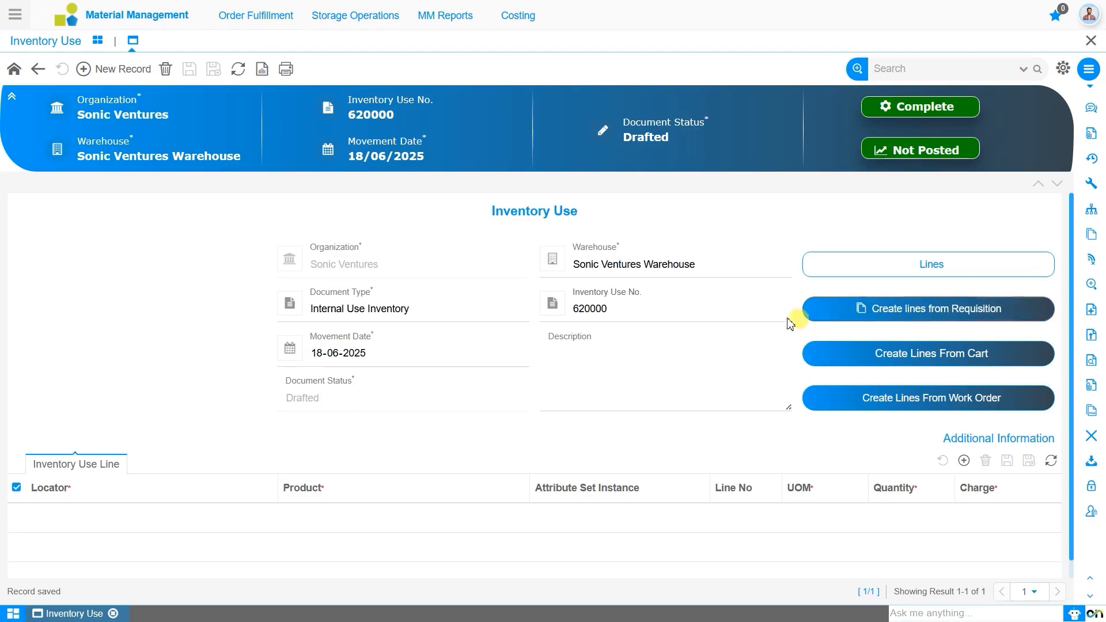
left_click(880, 316)
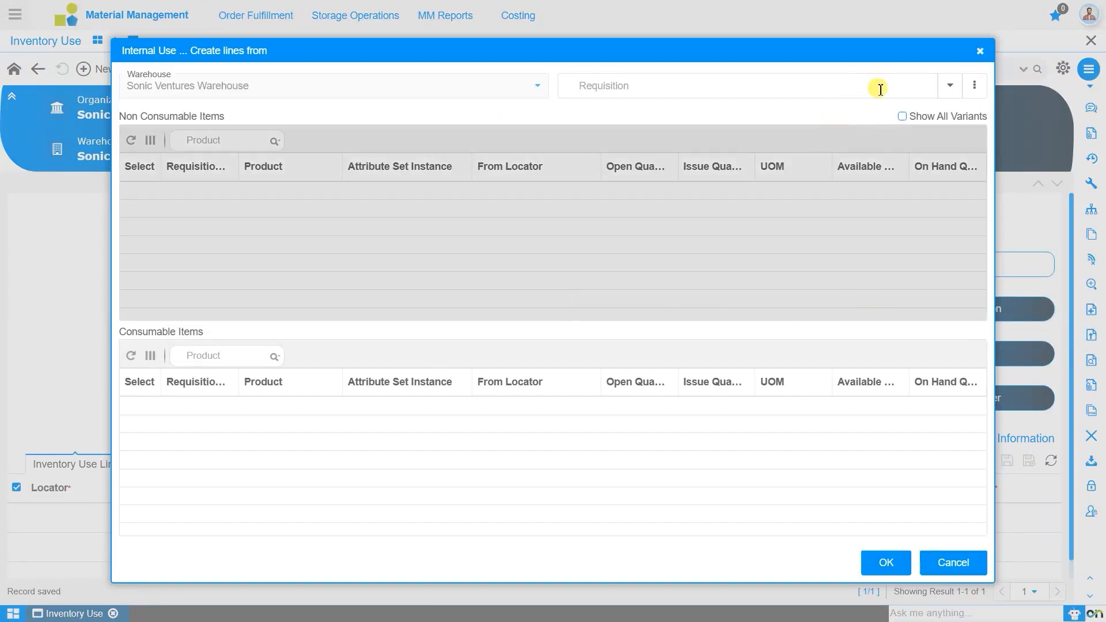
left_click(982, 53)
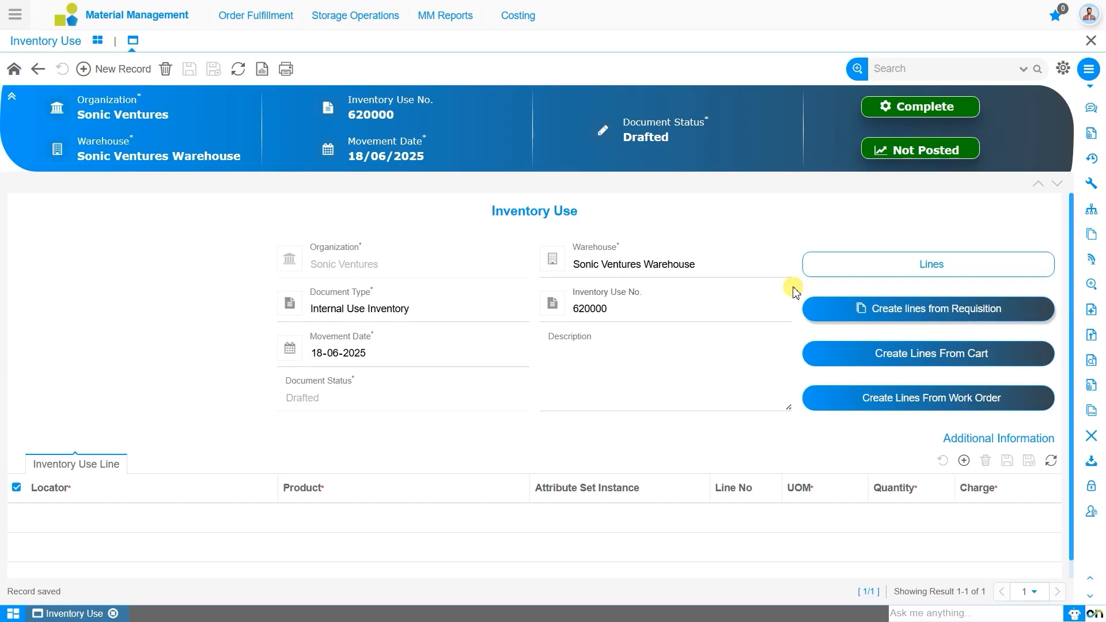
left_click(851, 364)
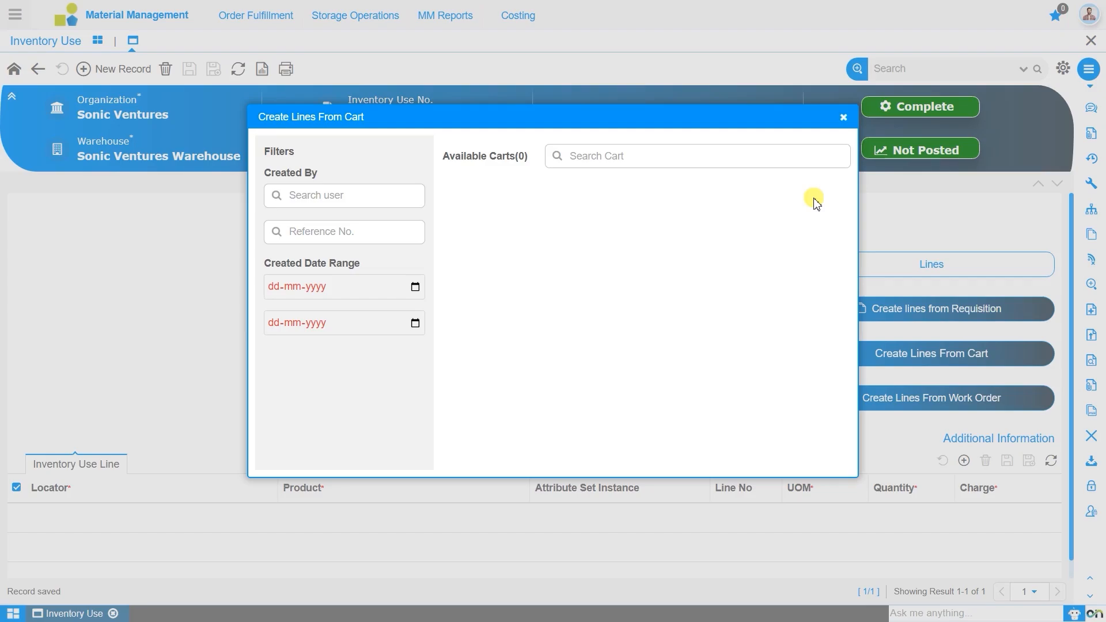
left_click(842, 118)
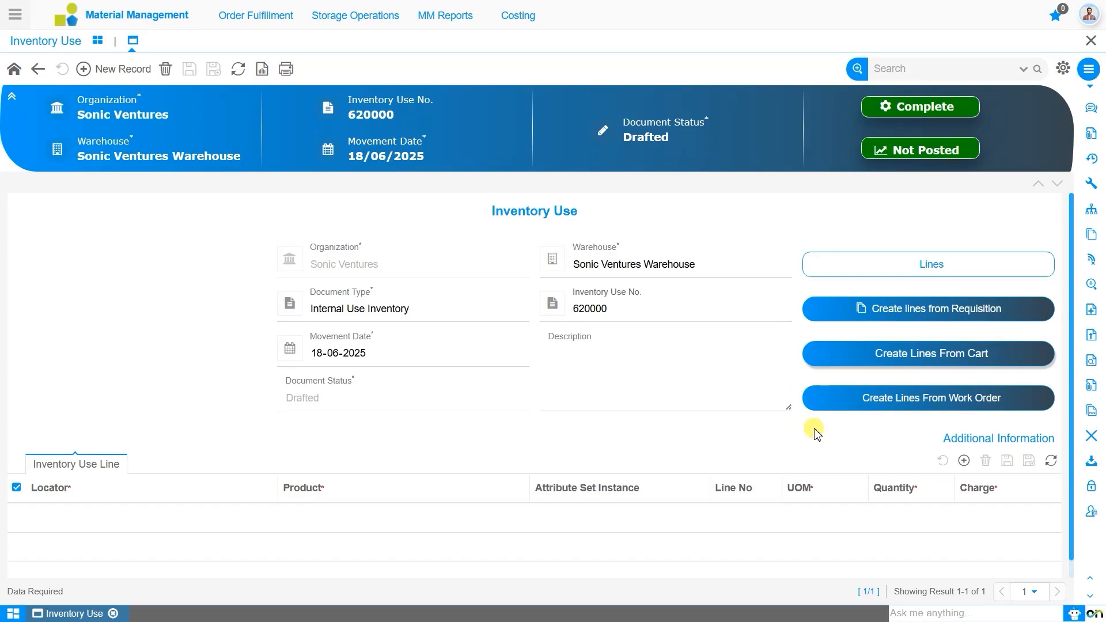
left_click(837, 408)
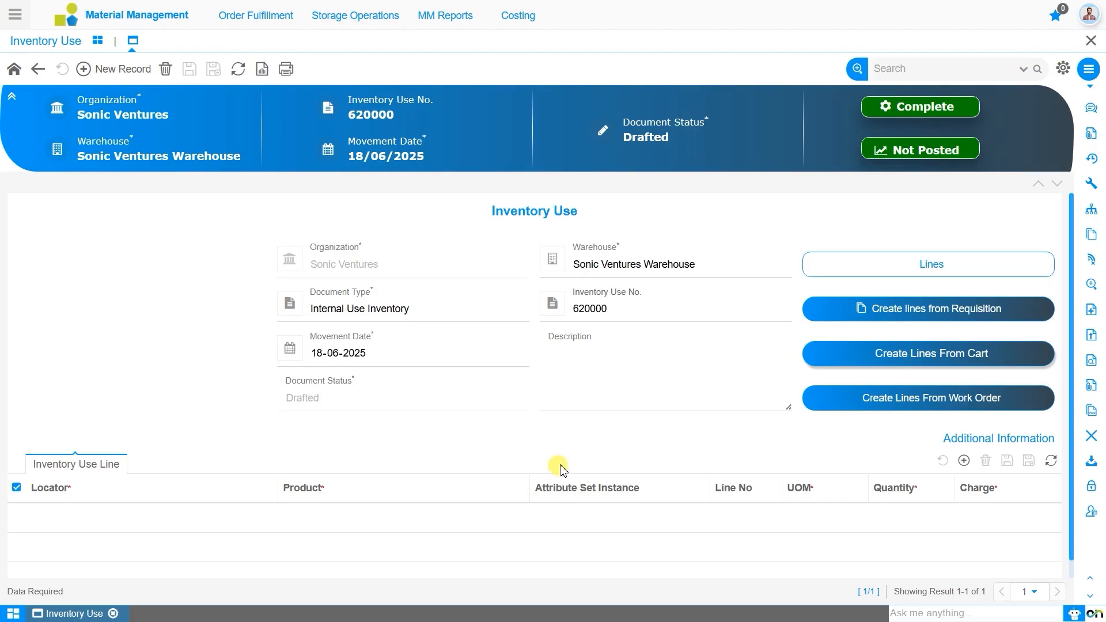
Step: Add a new line to the inventory use record with the Sonic Ventures Warehouse locator and product Redmi Note 10
left_click(881, 275)
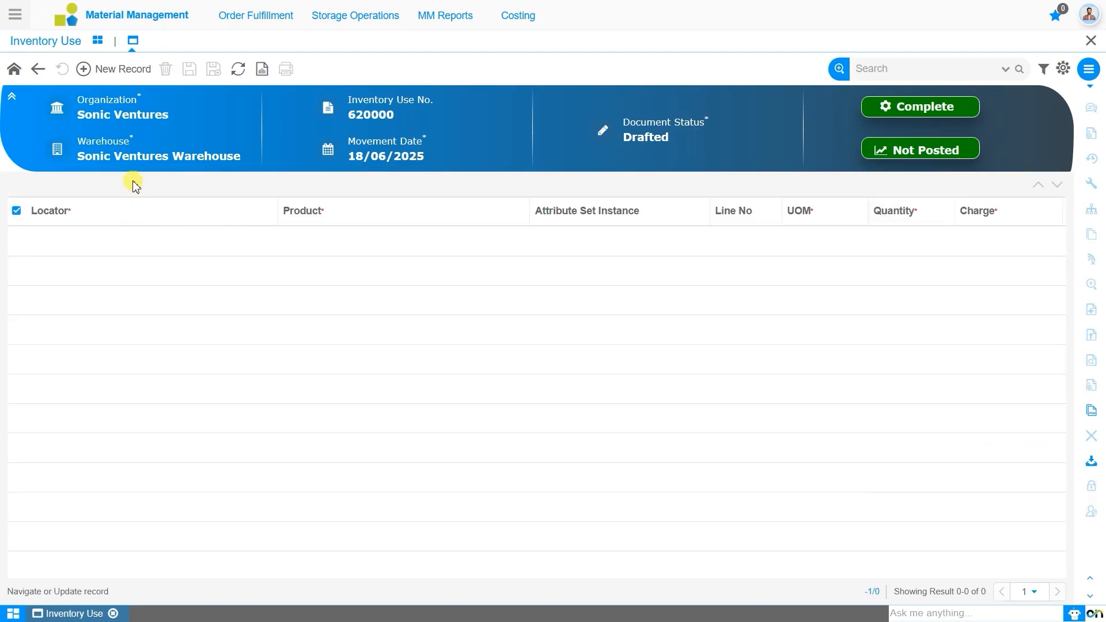
left_click(100, 75)
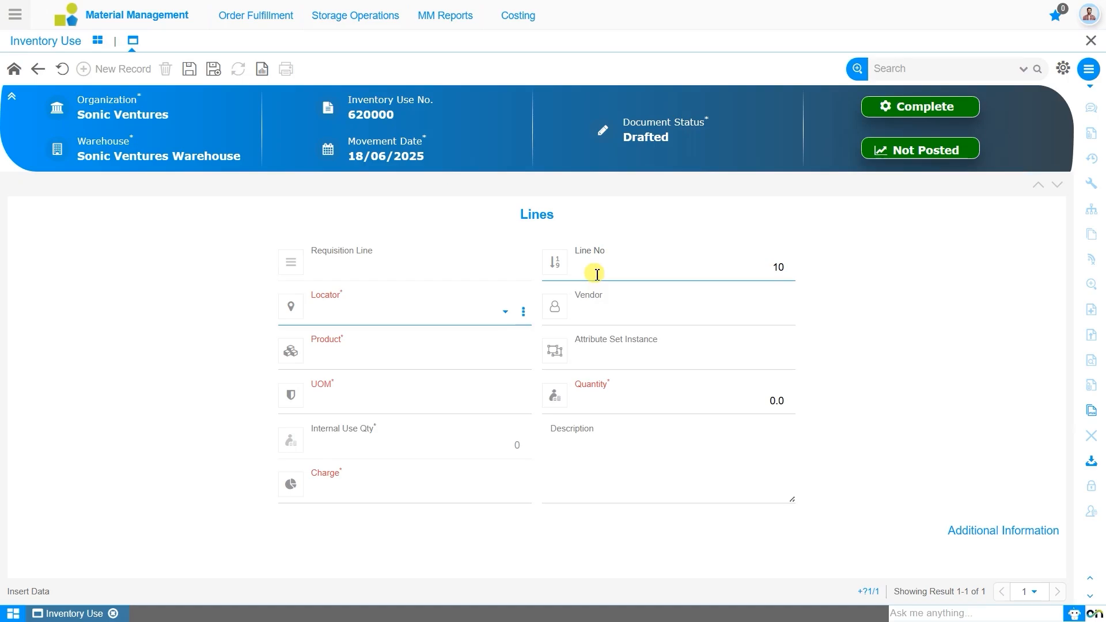
left_click(464, 314)
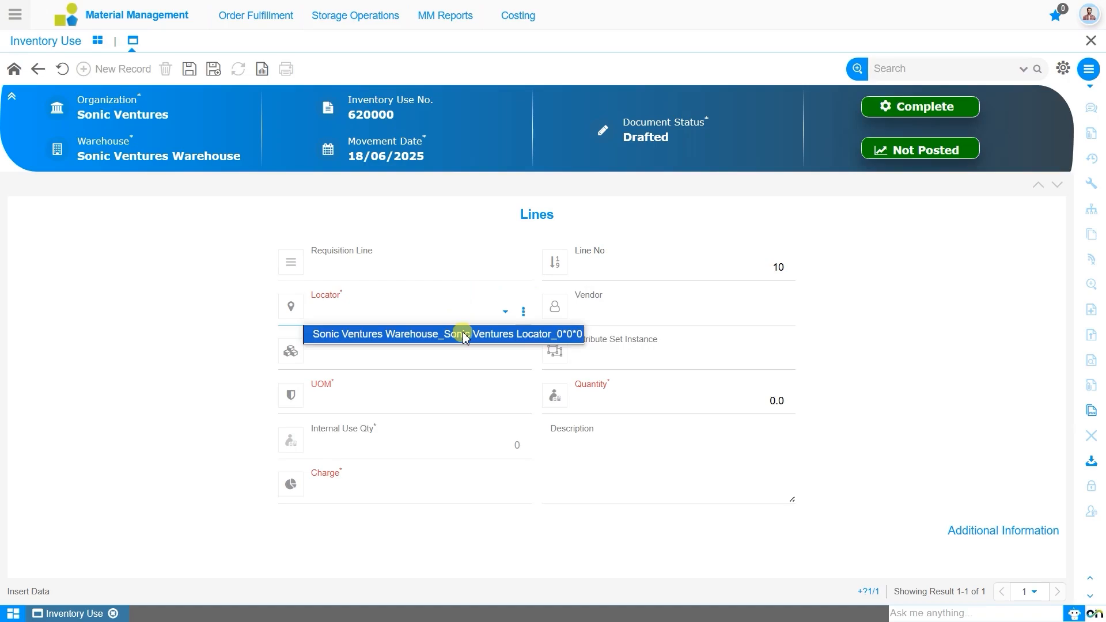
left_click(465, 335)
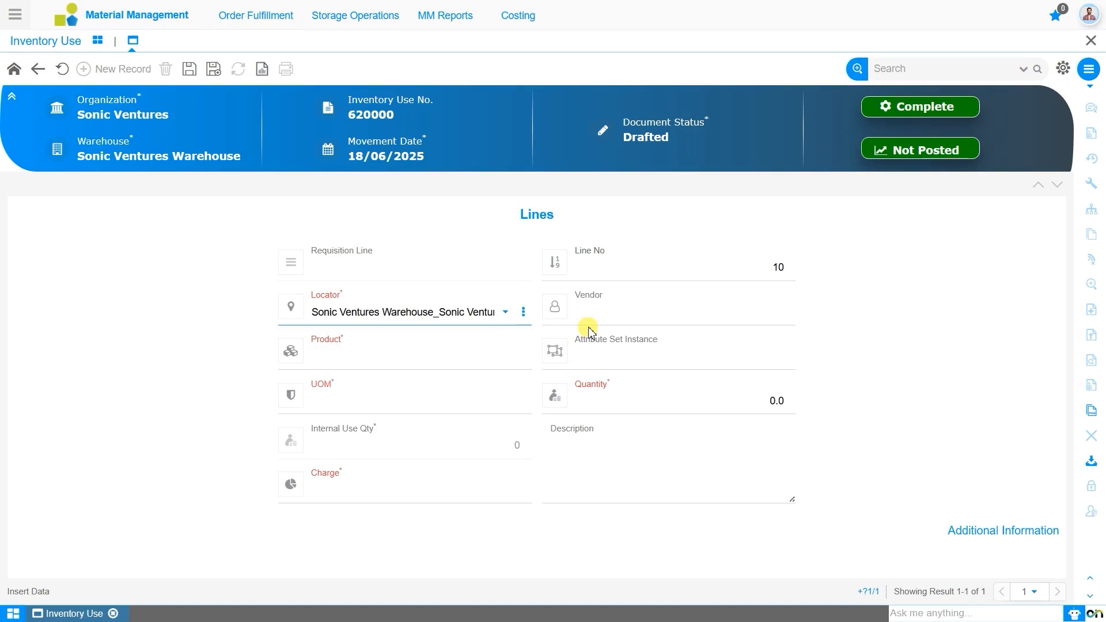
left_click(392, 359)
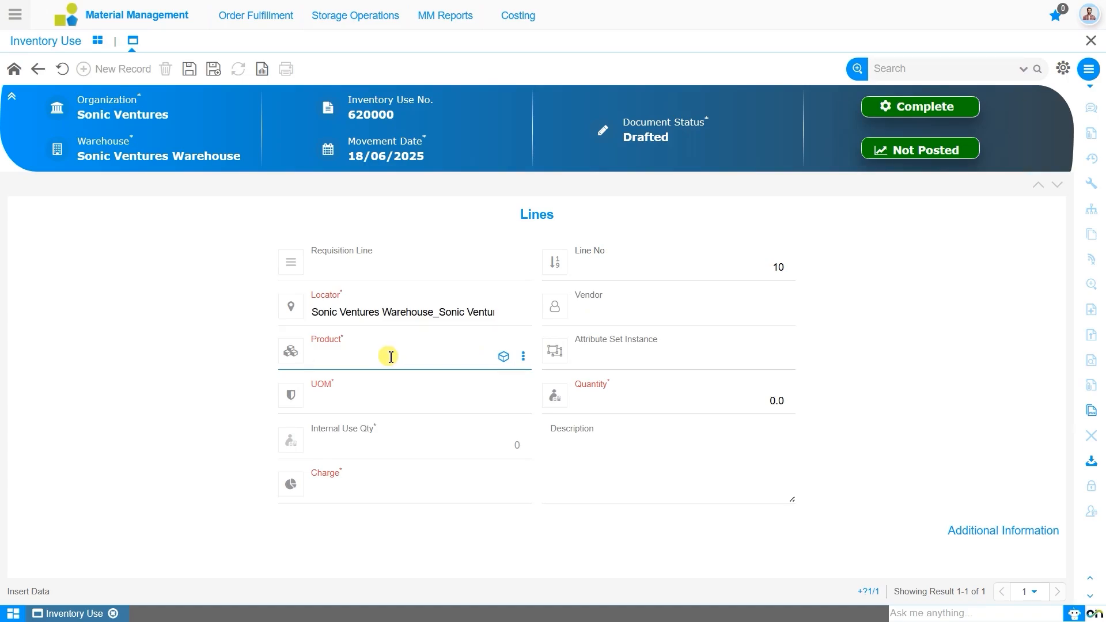
type("Red")
key("Down")
key("Return")
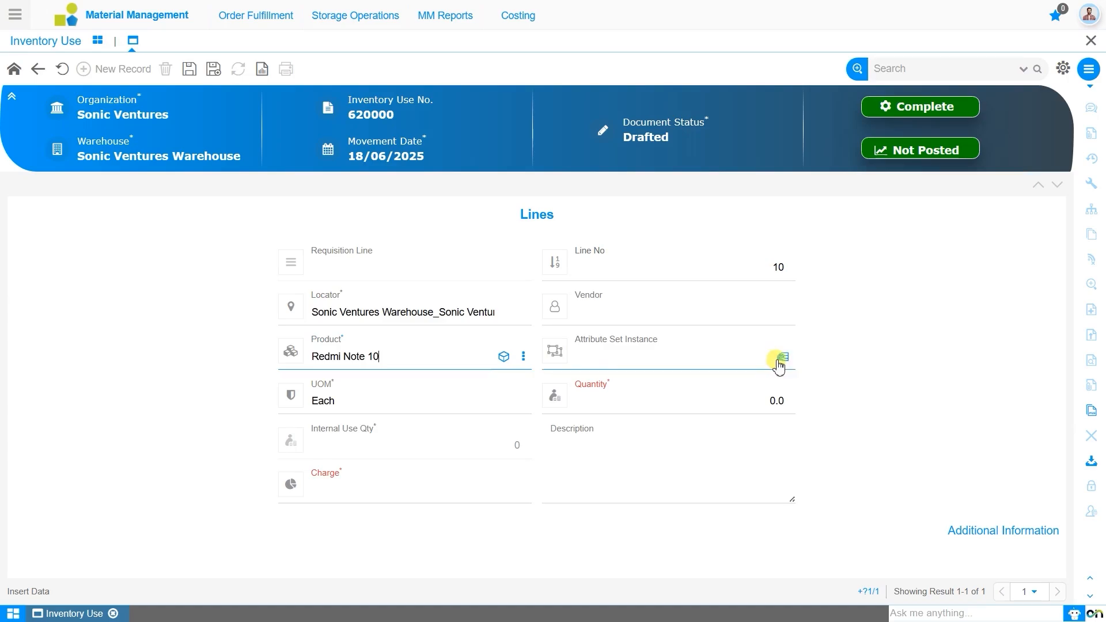
Step: Assign the existing Red_128 GB attribute set instance to the Redmi Note 10 line
left_click(782, 358)
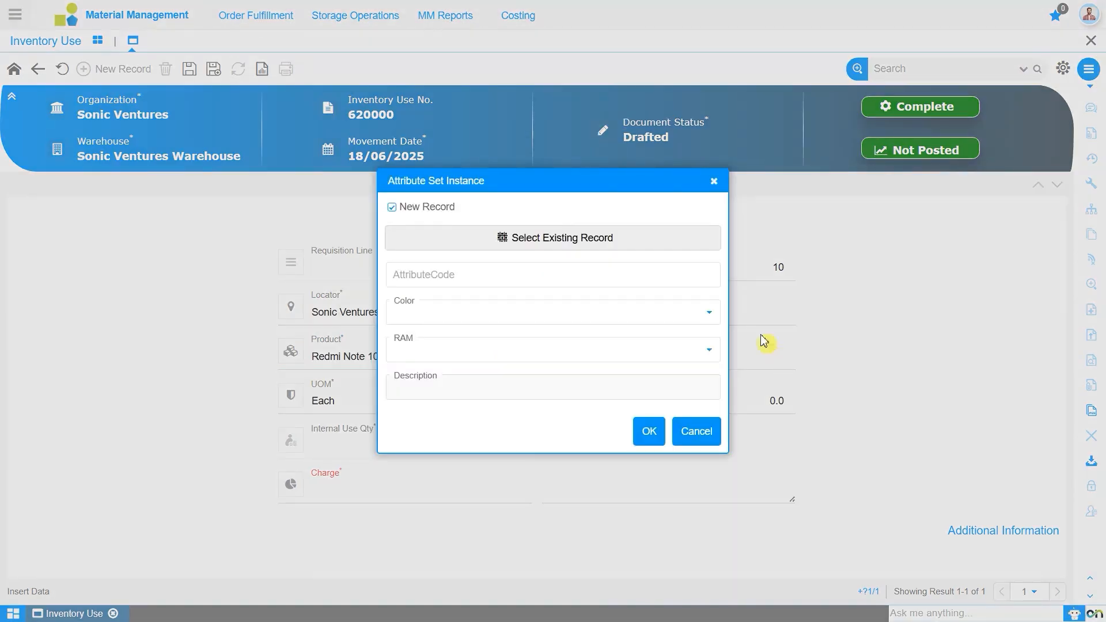
left_click(620, 245)
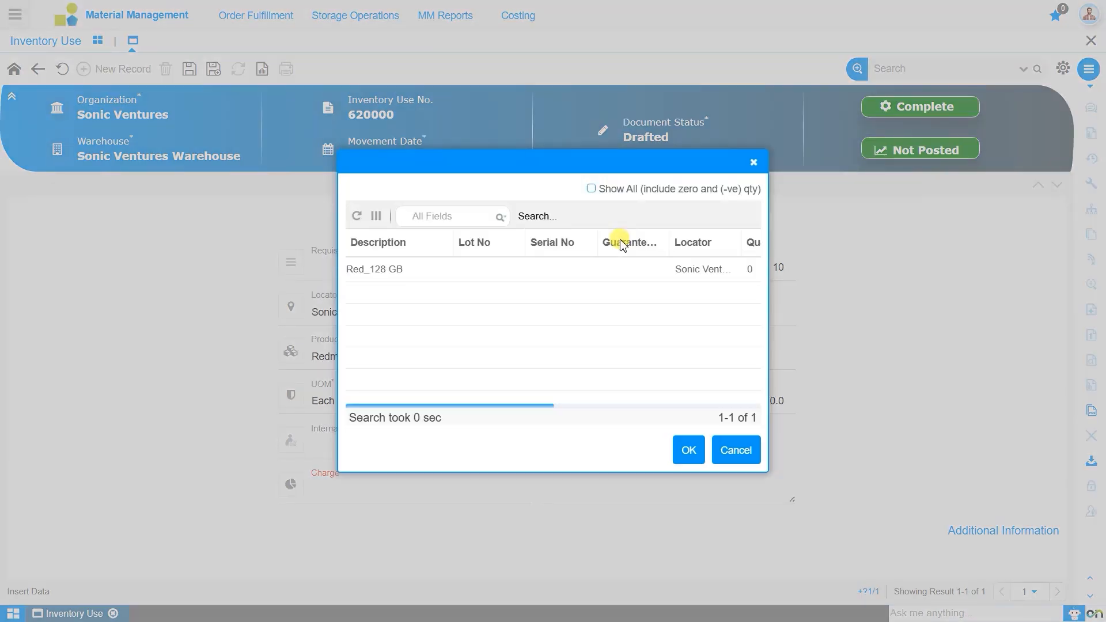
left_click(624, 268)
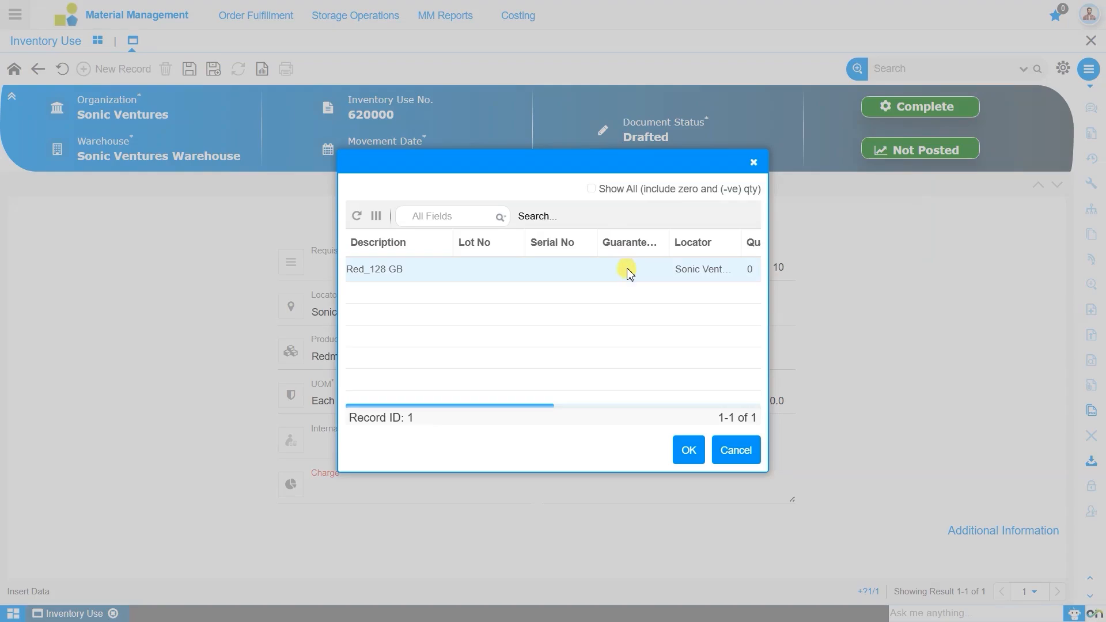
left_click(690, 458)
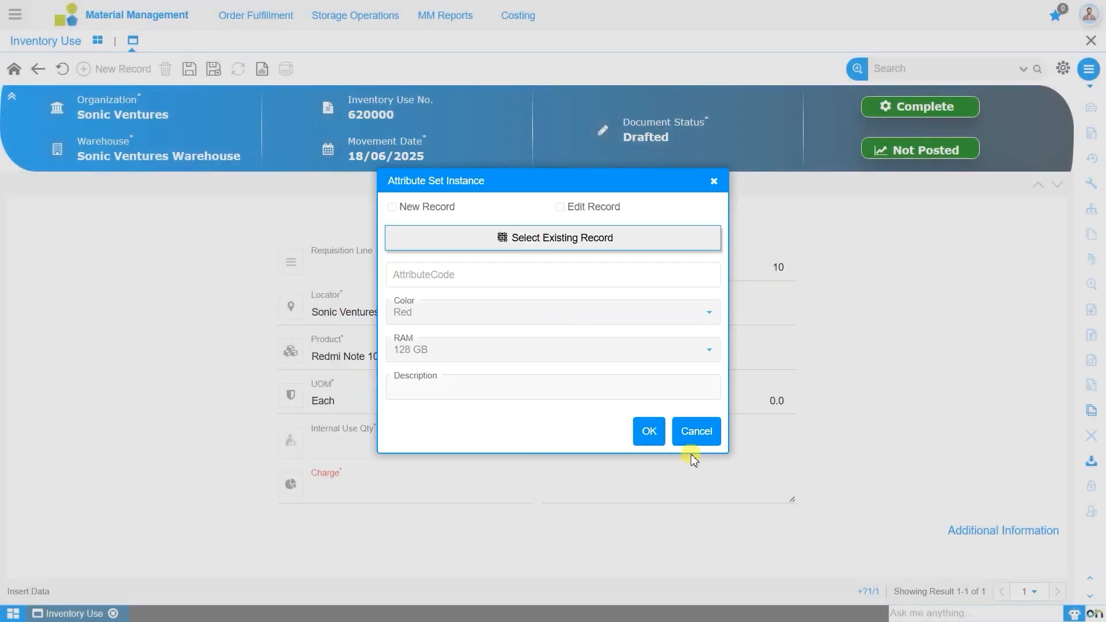
left_click(643, 436)
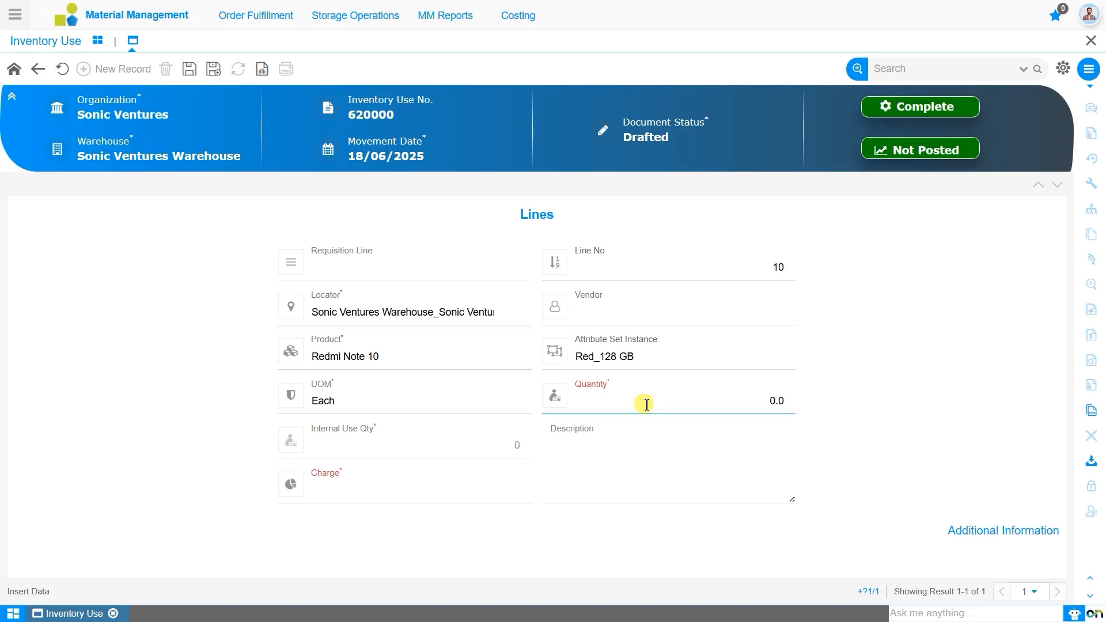
Step: Set the line's quantity to 2 and enter the description "Urgent need to projcet testing"
left_click(647, 404)
type("2")
left_click(602, 435)
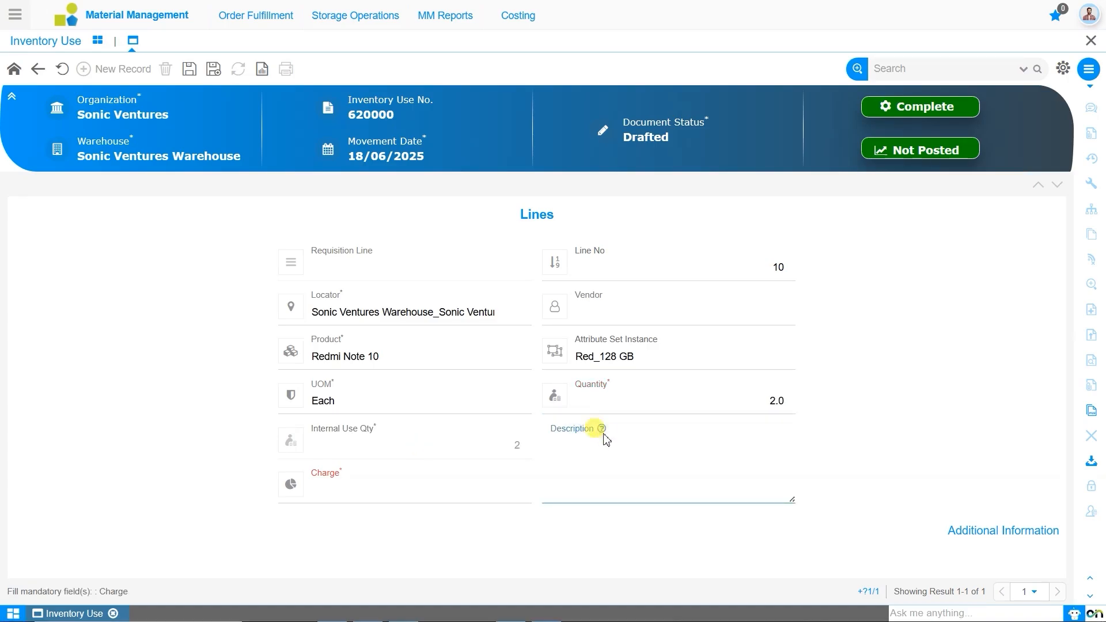
left_click(583, 454)
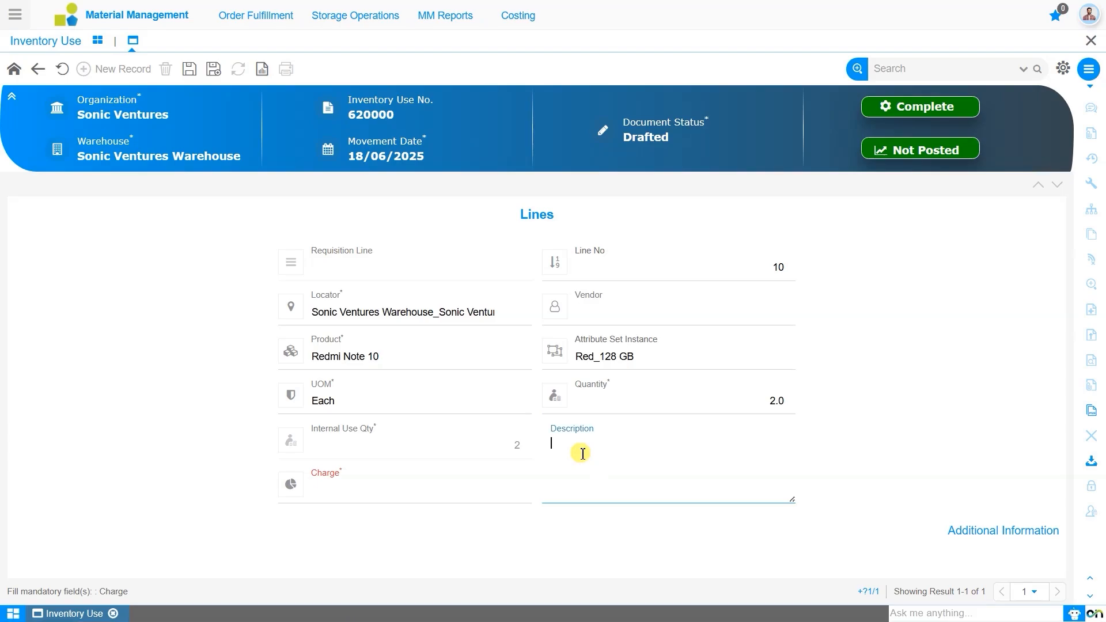
type("Urgent need to projcet testing")
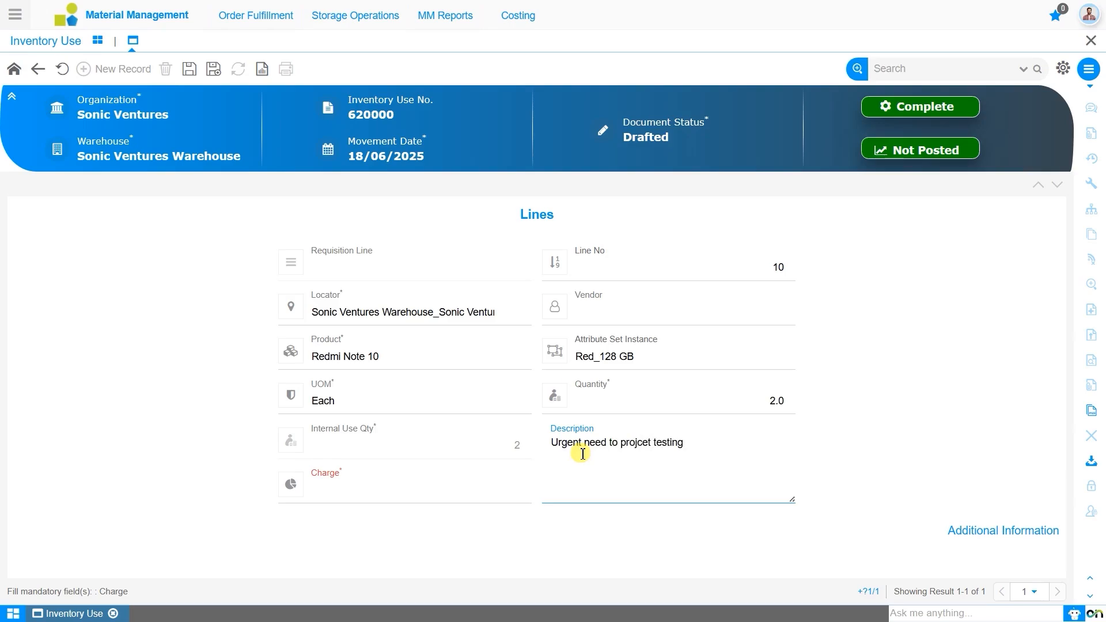
Step: Set the line's charge to 1000348_Inventory Expense and save the line
left_click(458, 487)
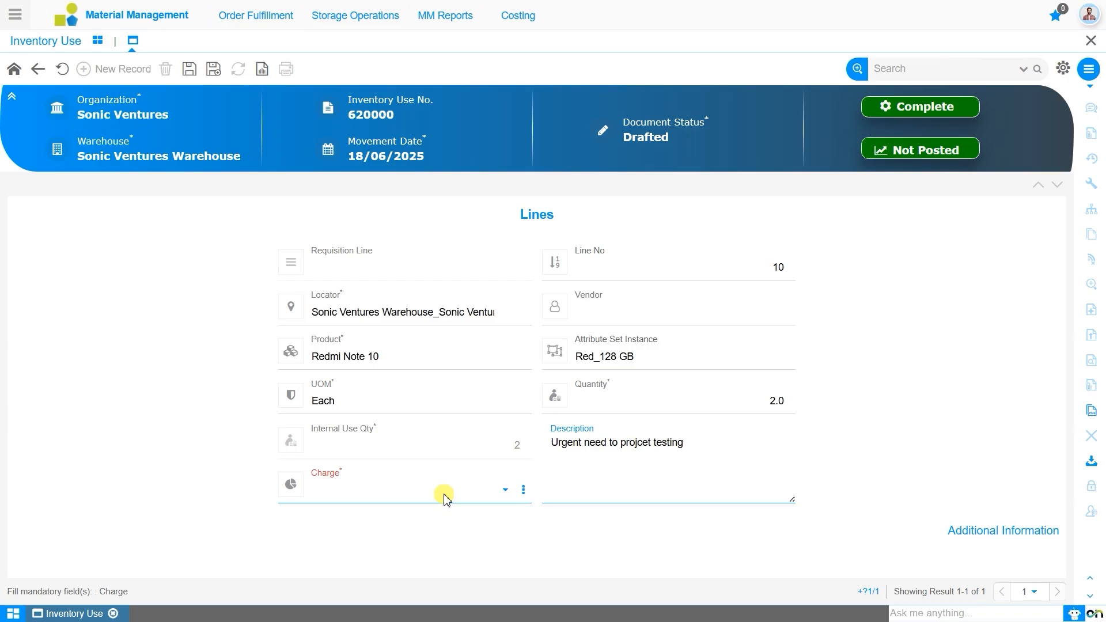
left_click(445, 499)
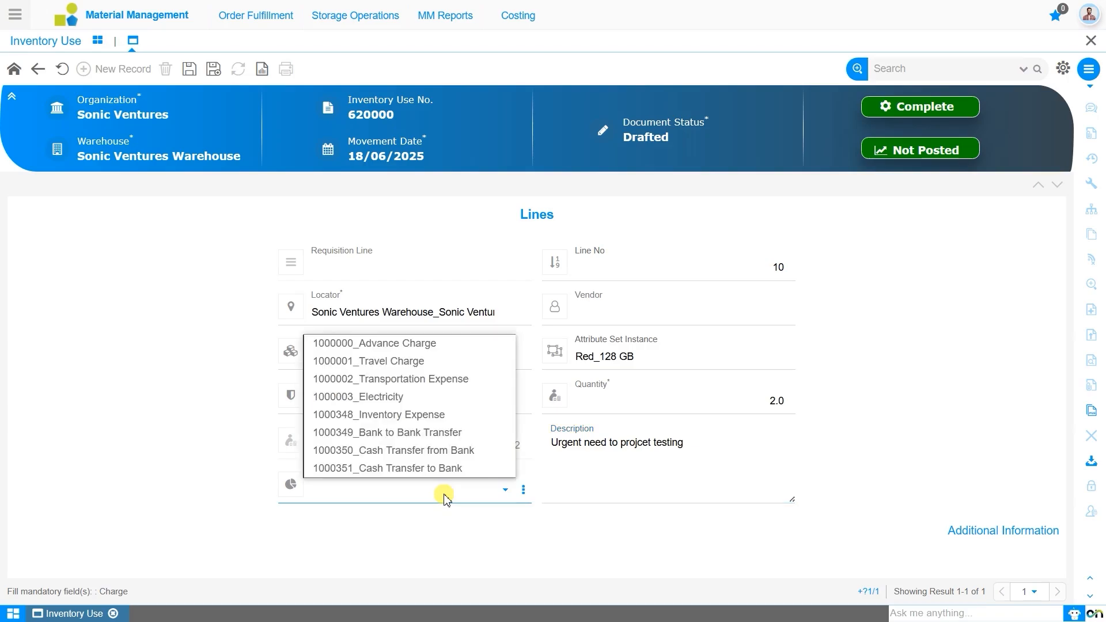
left_click(458, 418)
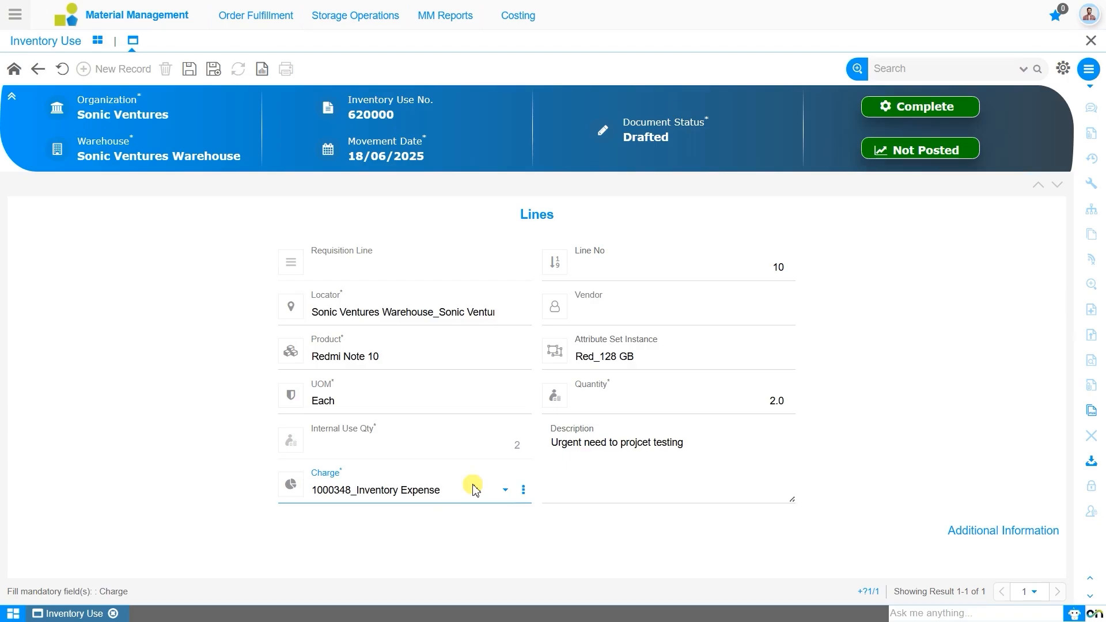
left_click(189, 70)
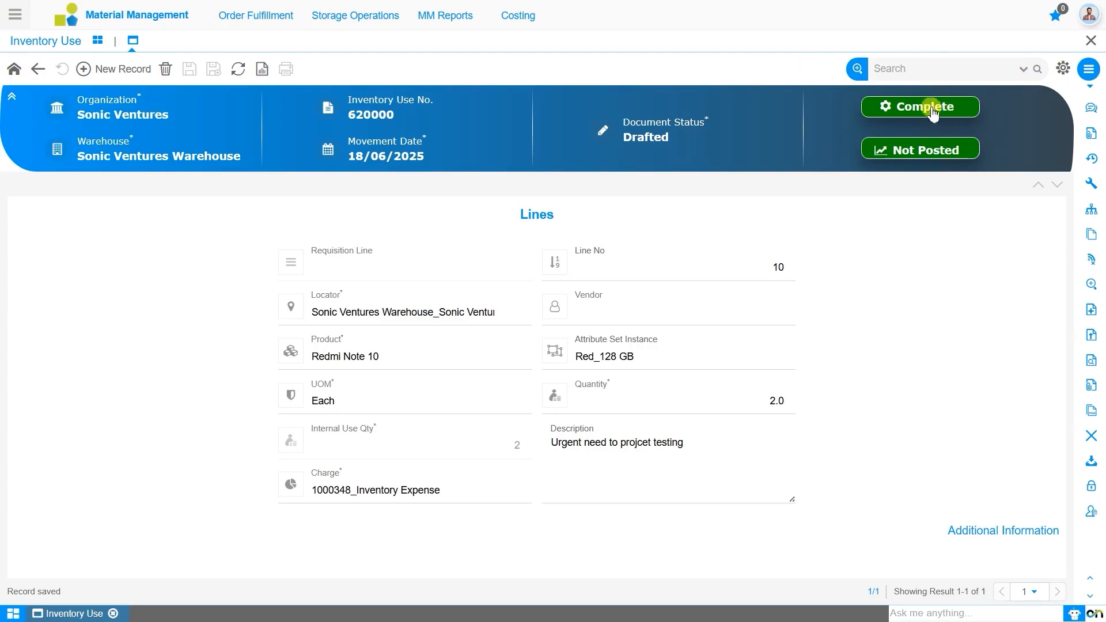
Step: Process the drafted inventory use document with the document action Complete
left_click(910, 110)
left_click(910, 111)
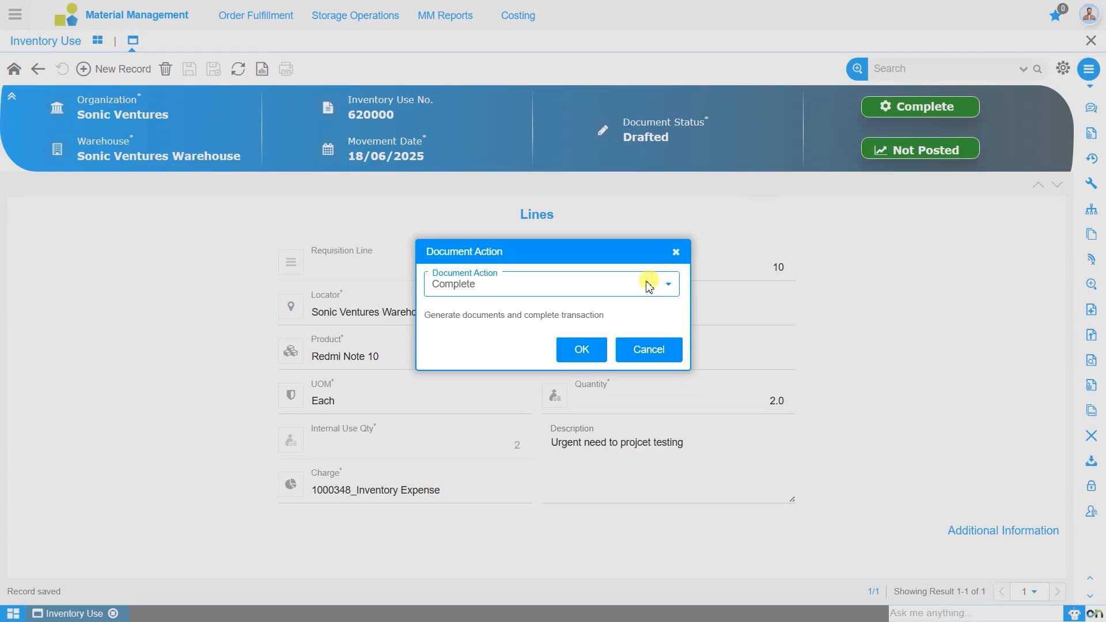
left_click(584, 352)
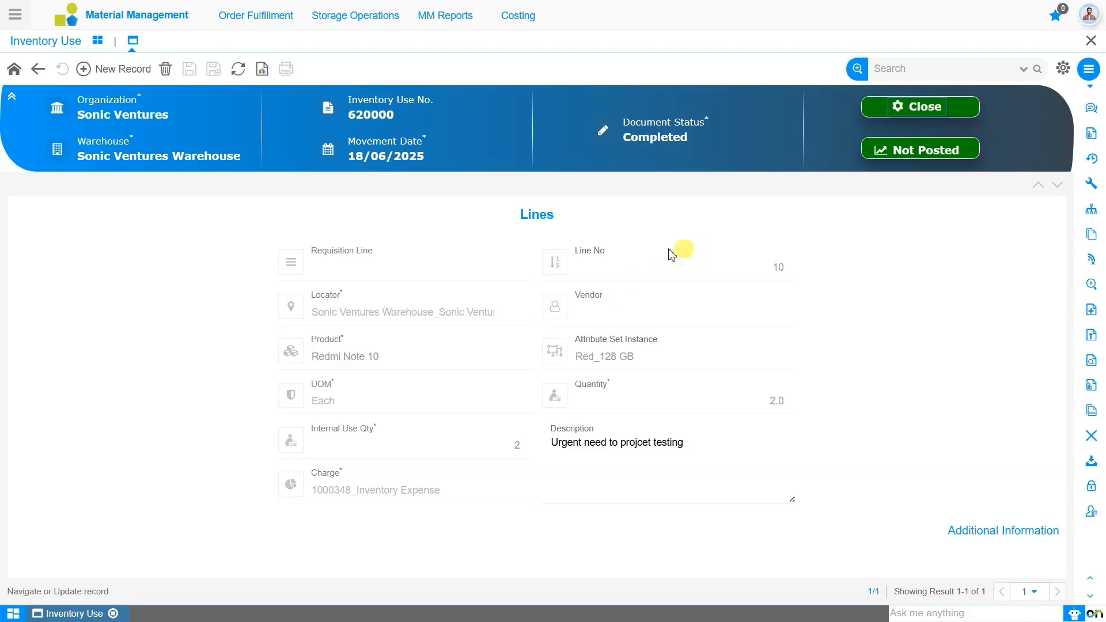
Step: Return to the inventory use header record and post the document to create its accounting entries
left_click(15, 70)
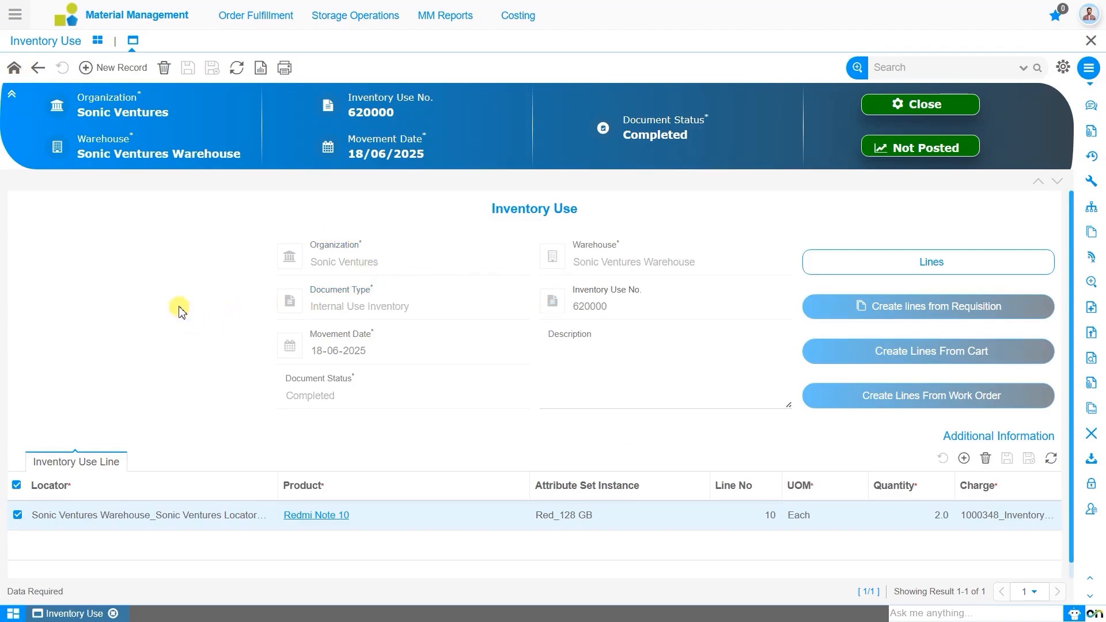
left_click(926, 151)
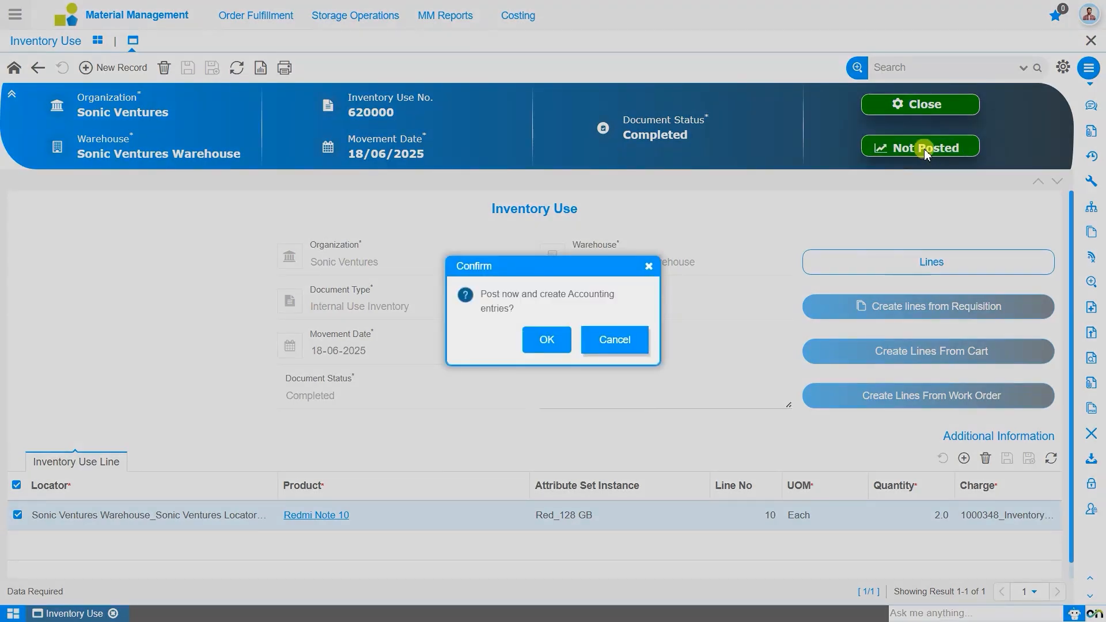
left_click(546, 339)
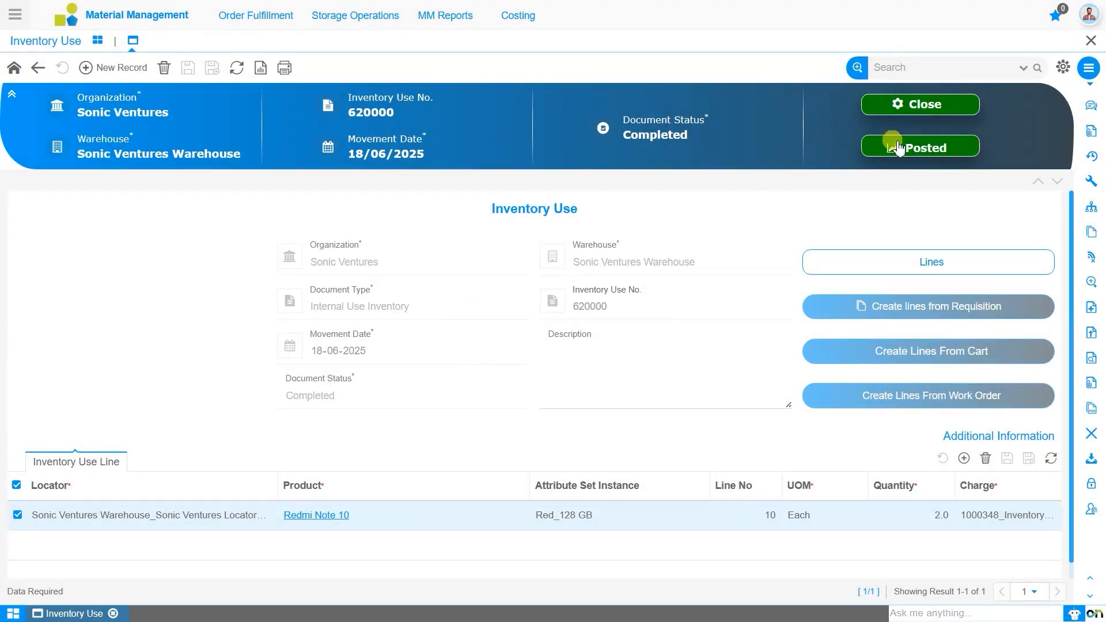
Step: Review the posted accounting entries, widening the Account, Accounted Debit and Accounted Credit columns, and close the Account Viewer
left_click(900, 147)
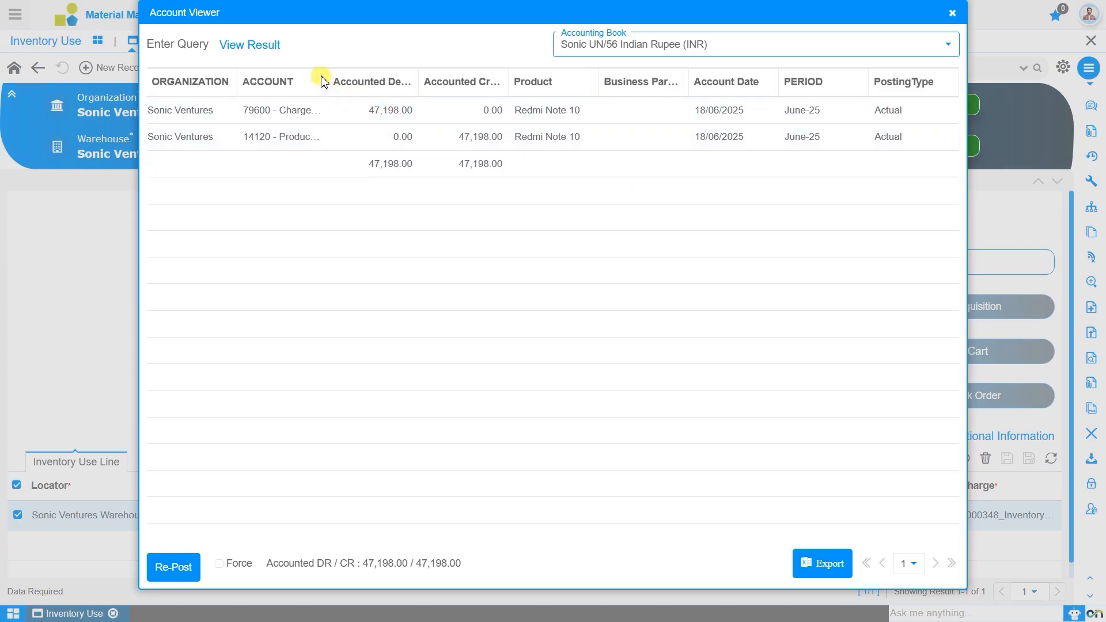
left_click_drag(327, 81, 403, 81)
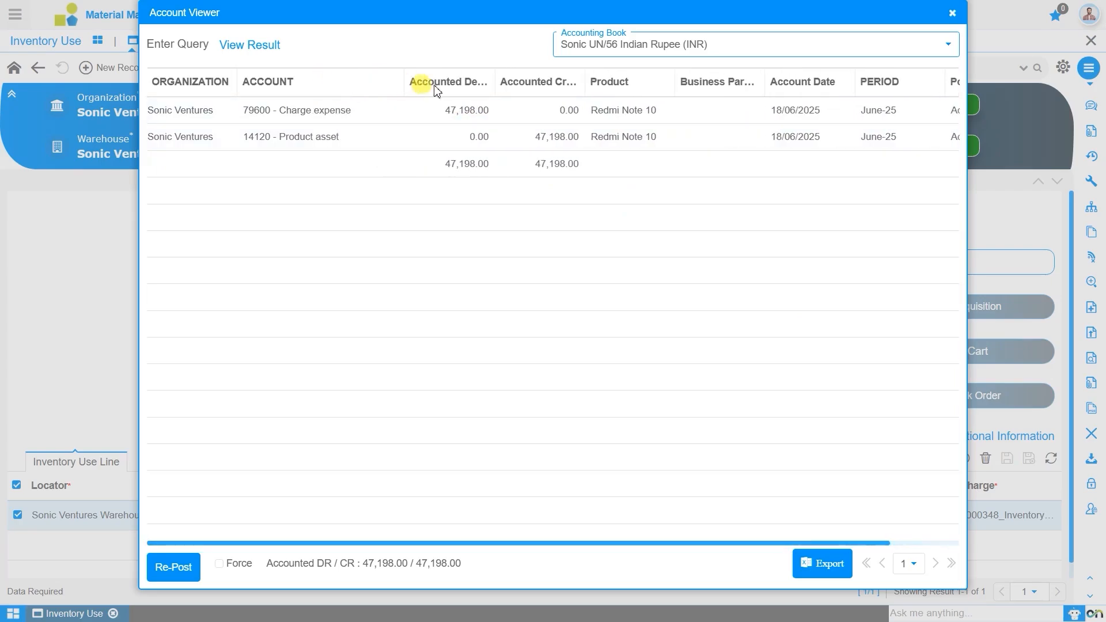
left_click_drag(495, 83, 544, 84)
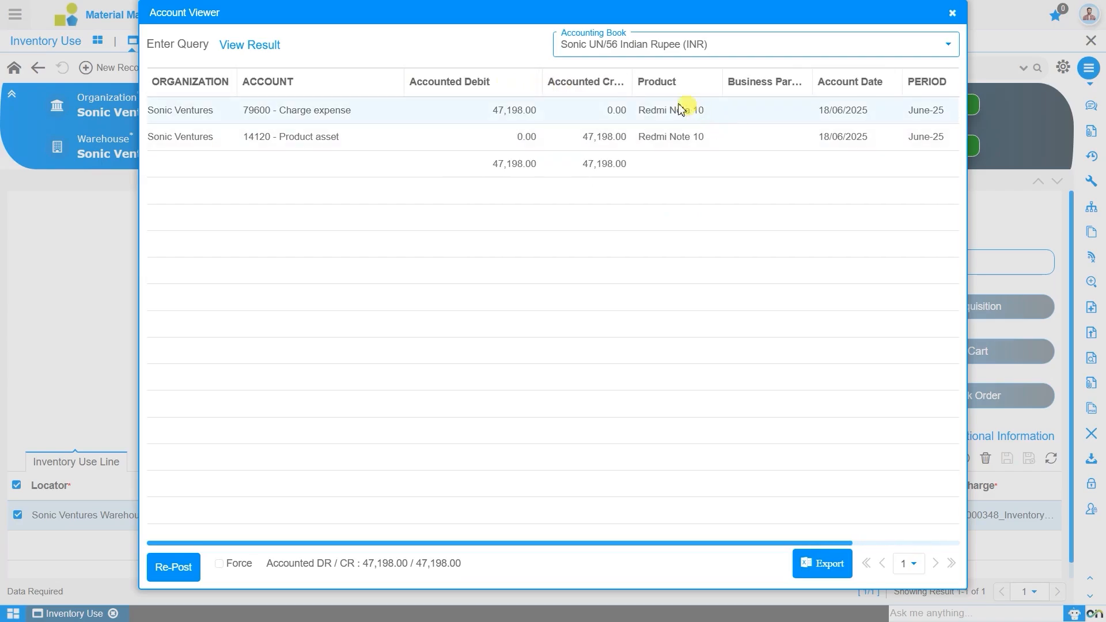
left_click(635, 84)
left_click_drag(634, 82, 680, 83)
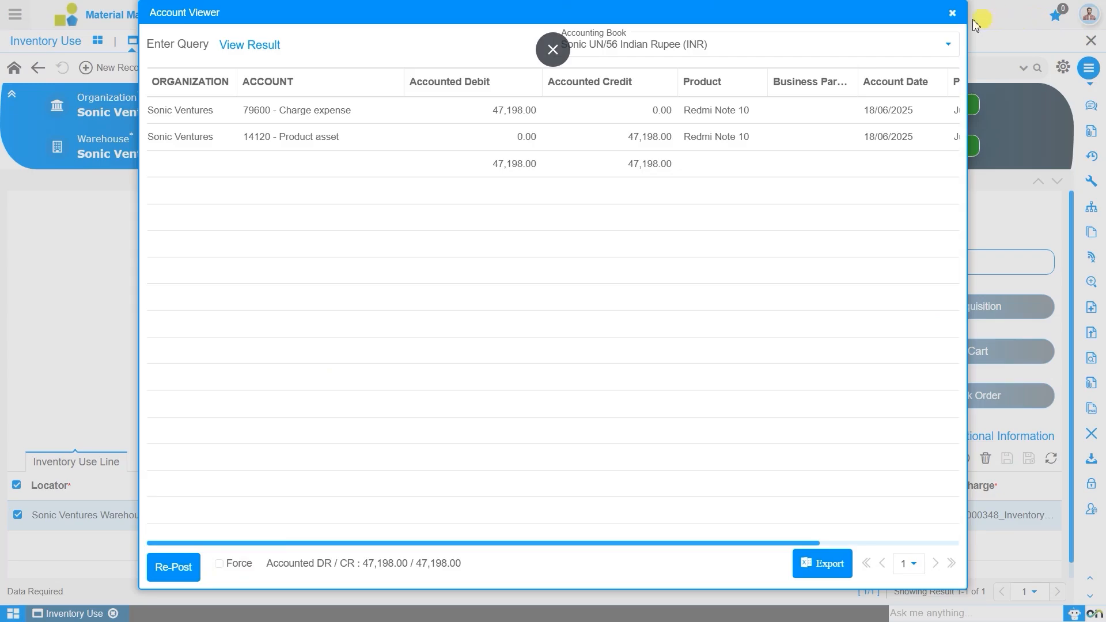
left_click(954, 12)
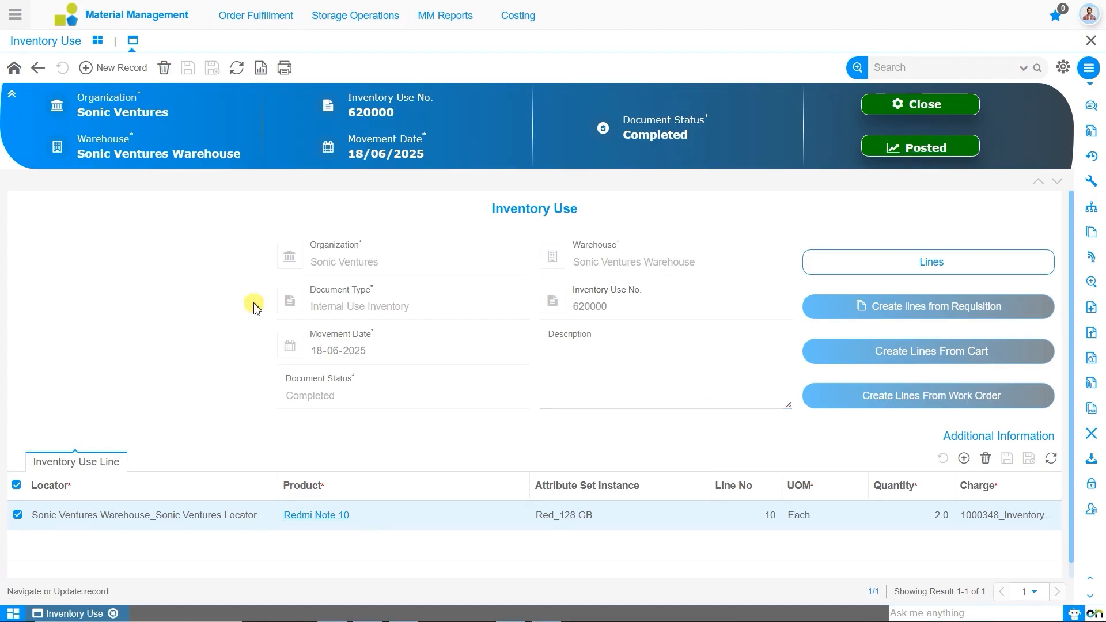
Step: From the Inventory Use dashboard, view the Completed records, and the Today Inventory Use records
left_click(99, 50)
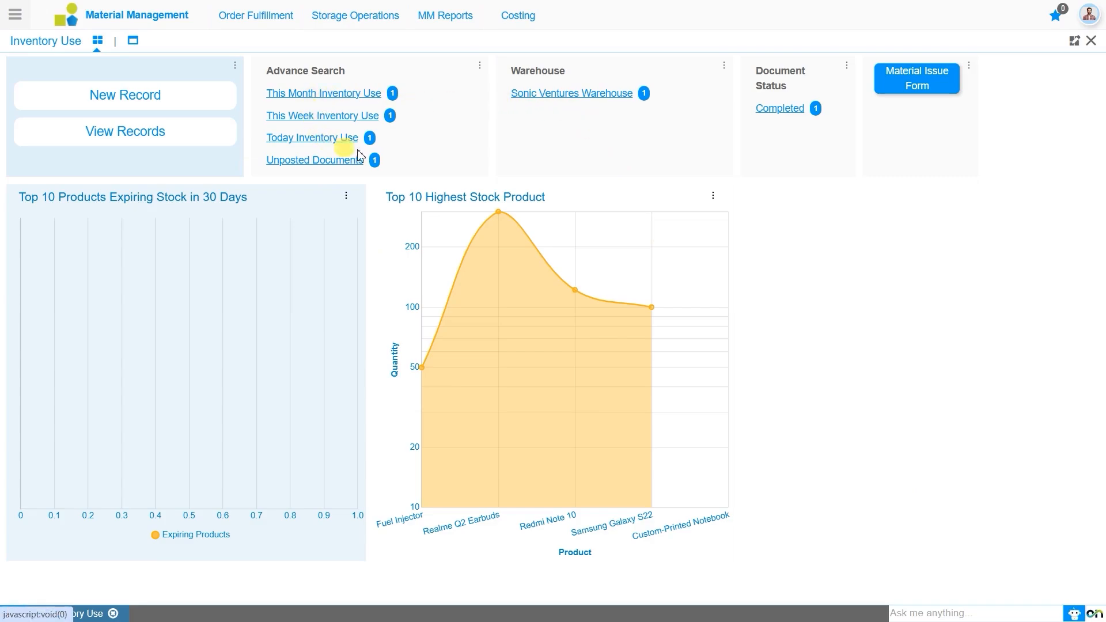
left_click(772, 112)
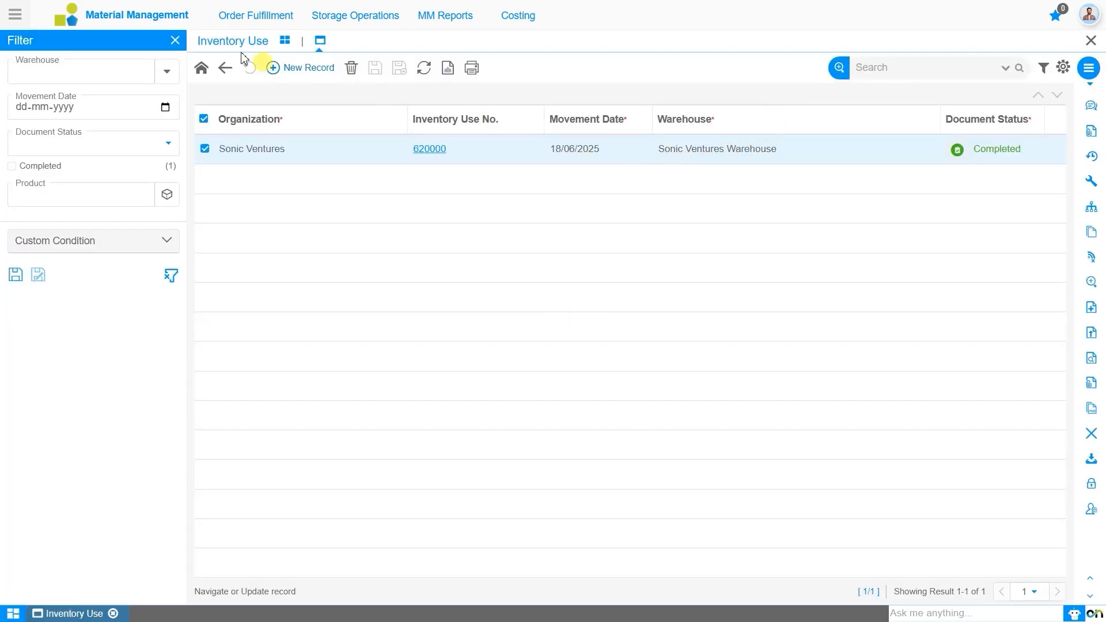
left_click(284, 40)
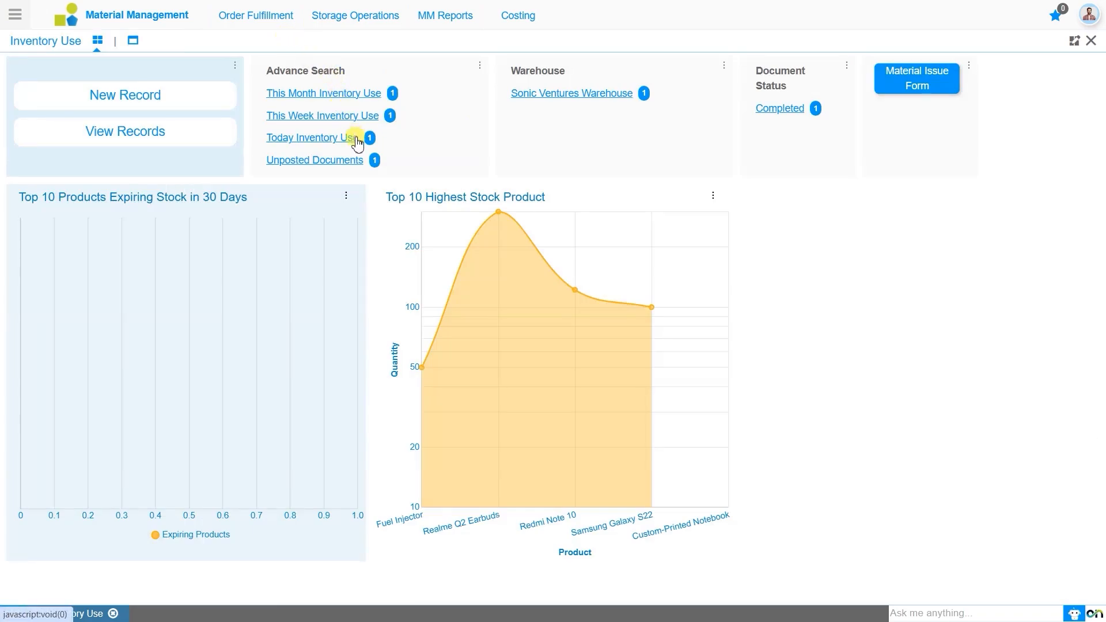
left_click(339, 140)
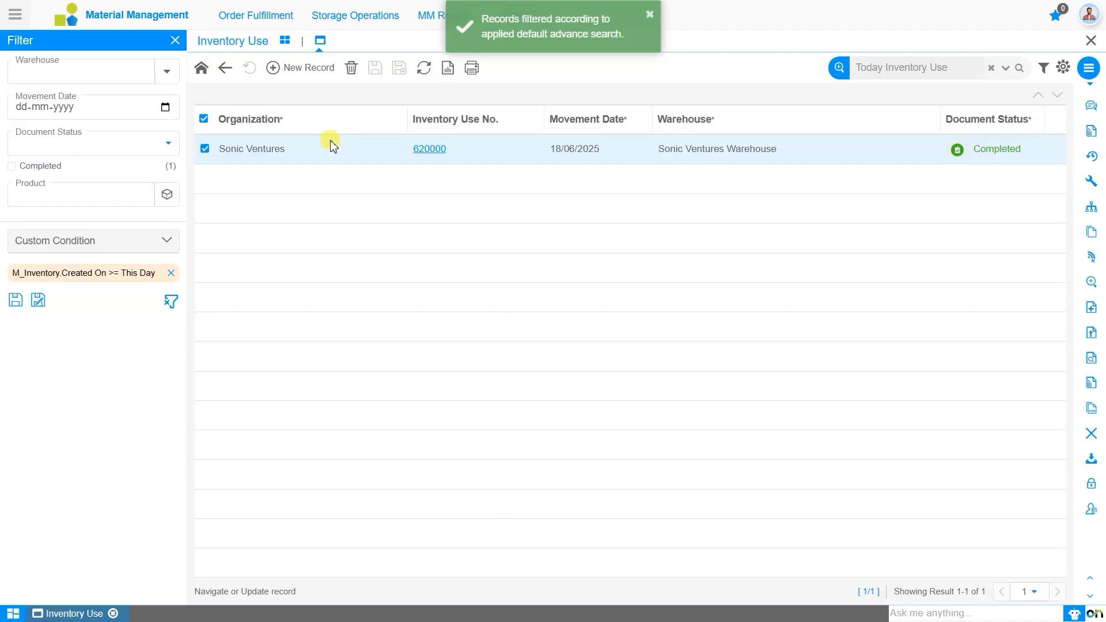